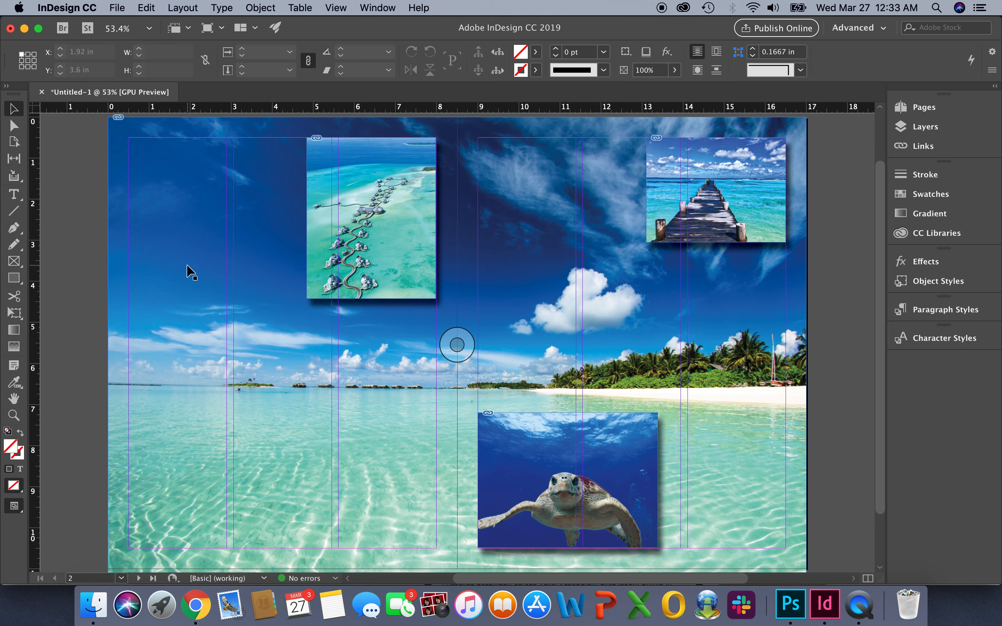
- Draw six text frames, each filling one column of the two-page spread at about 2.39 in wide by 10 in high
{"action": "left_click", "coordinate": [14, 194]}
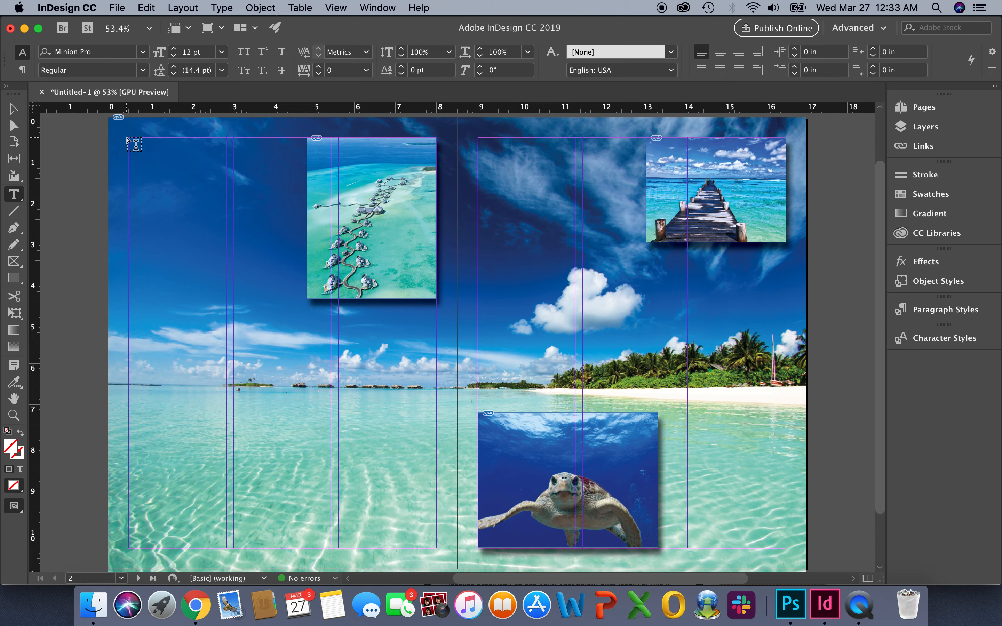
{"action": "left_click_drag", "start_coordinate": [129, 138], "coordinate": [226, 551]}
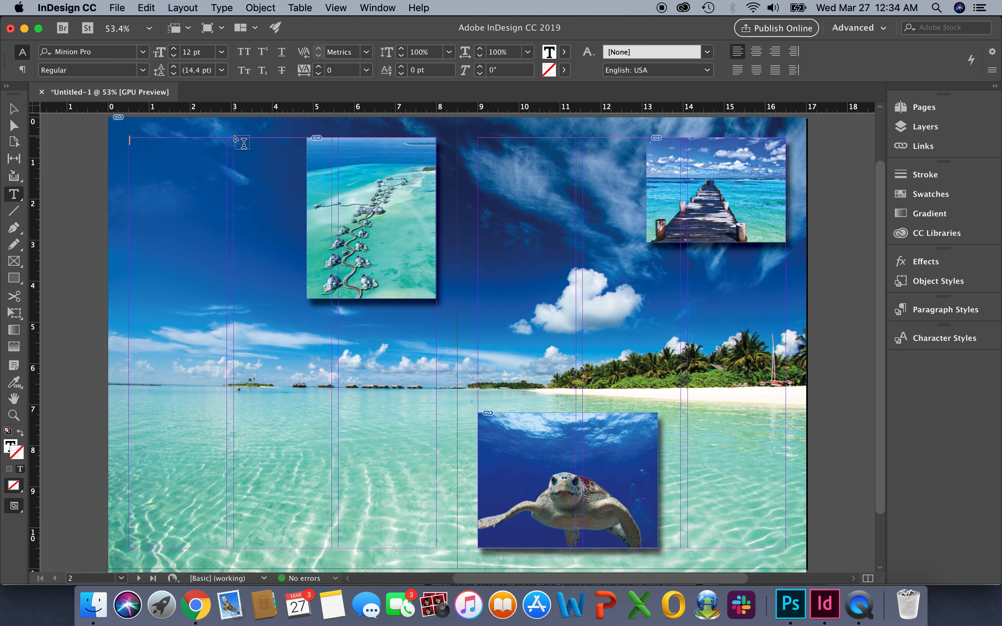
{"action": "left_click_drag", "start_coordinate": [243, 143], "coordinate": [332, 550]}
{"action": "left_click_drag", "start_coordinate": [339, 138], "coordinate": [437, 551]}
{"action": "left_click_drag", "start_coordinate": [483, 143], "coordinate": [578, 551]}
{"action": "left_click_drag", "start_coordinate": [584, 137], "coordinate": [681, 550]}
{"action": "left_click_drag", "start_coordinate": [690, 147], "coordinate": [785, 550]}
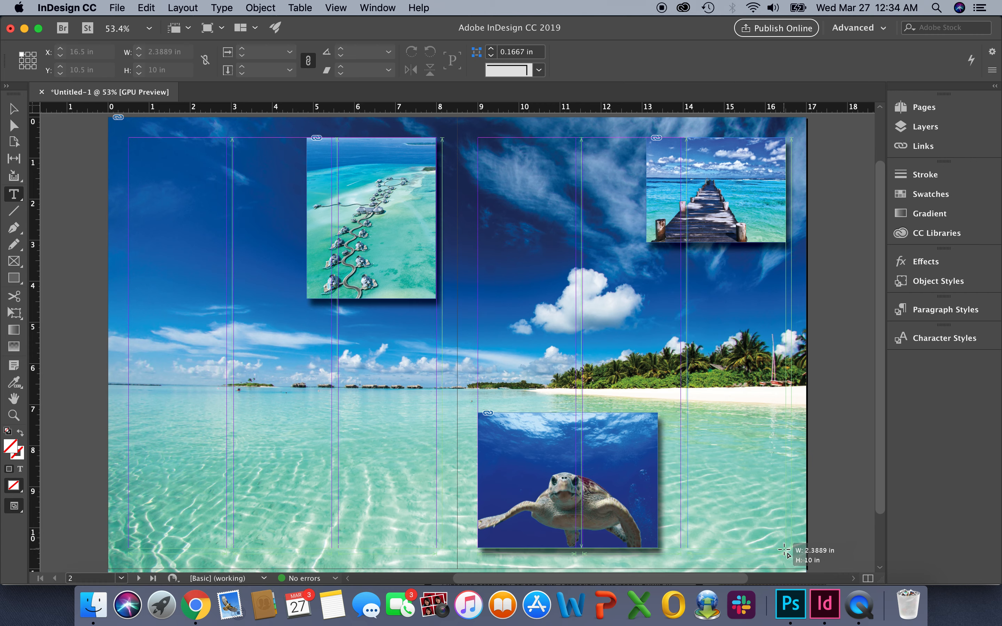
{"action": "left_click_drag", "start_coordinate": [784, 550], "coordinate": [784, 548]}
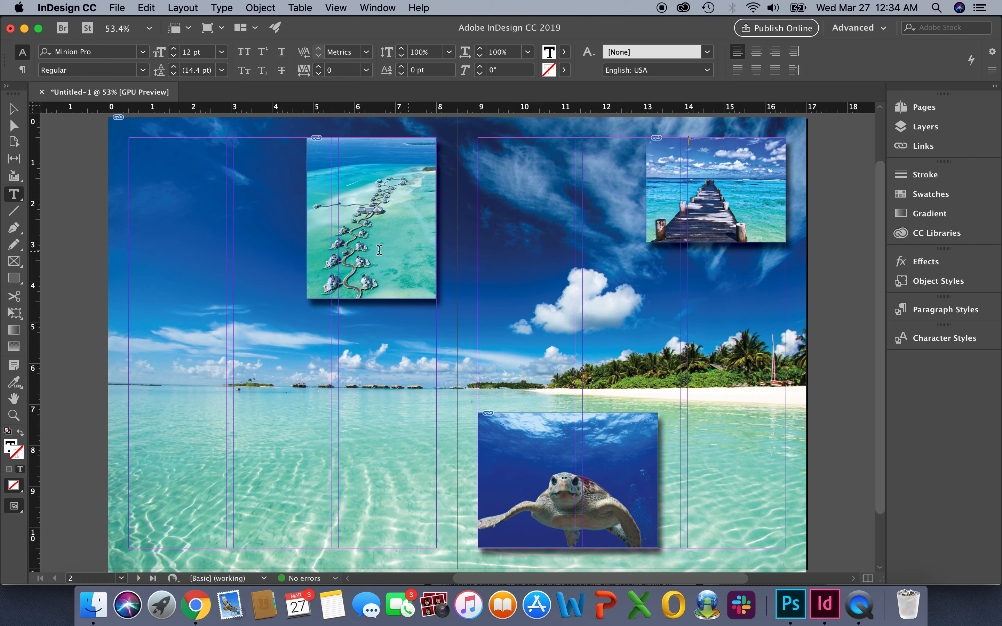
- Examine the stacking order of the text frames and placed images inside Layer 1
{"action": "left_click", "coordinate": [901, 132]}
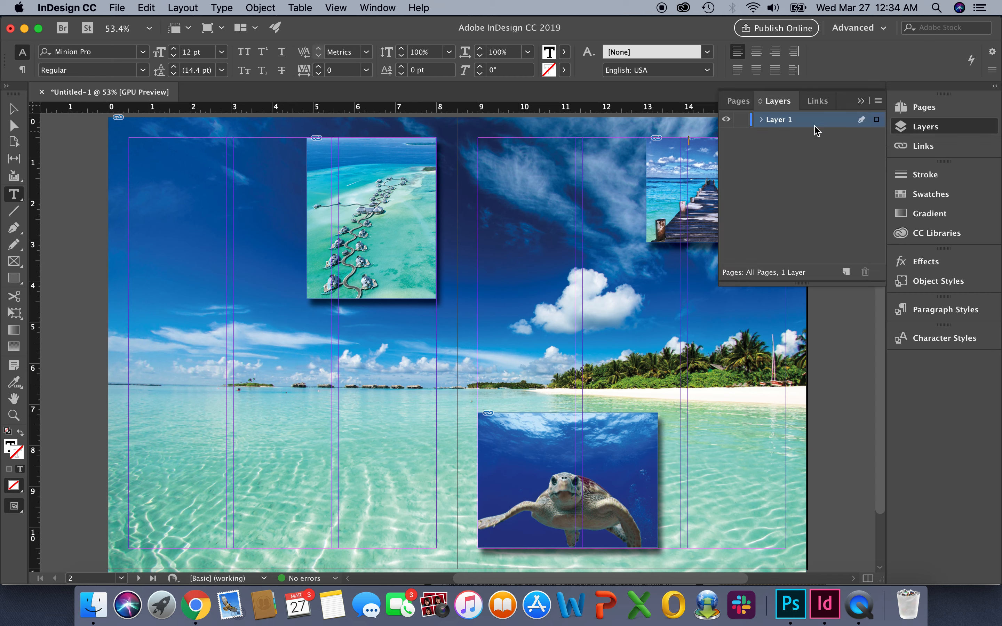
{"action": "left_click", "coordinate": [761, 120]}
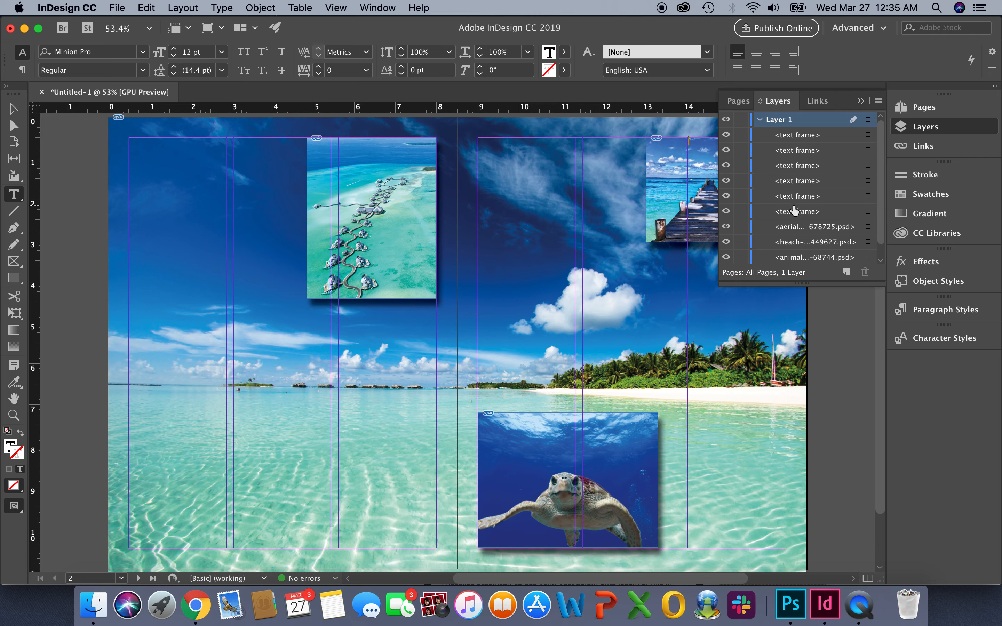
{"action": "scroll", "coordinate": [812, 245], "scroll_direction": "down", "scroll_amount": 1}
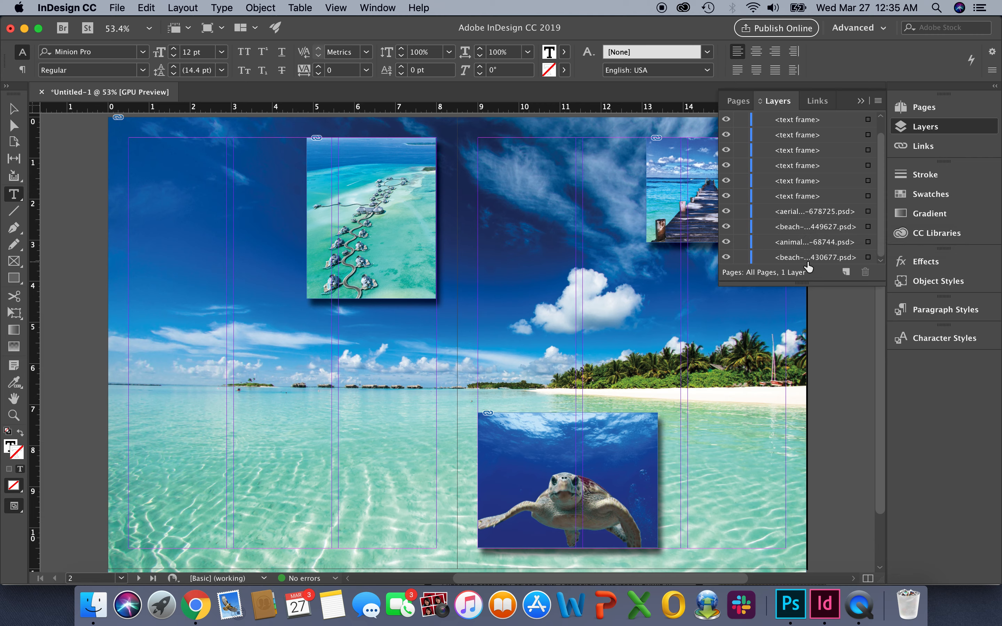
{"action": "scroll", "coordinate": [820, 181], "scroll_direction": "up", "scroll_amount": 1}
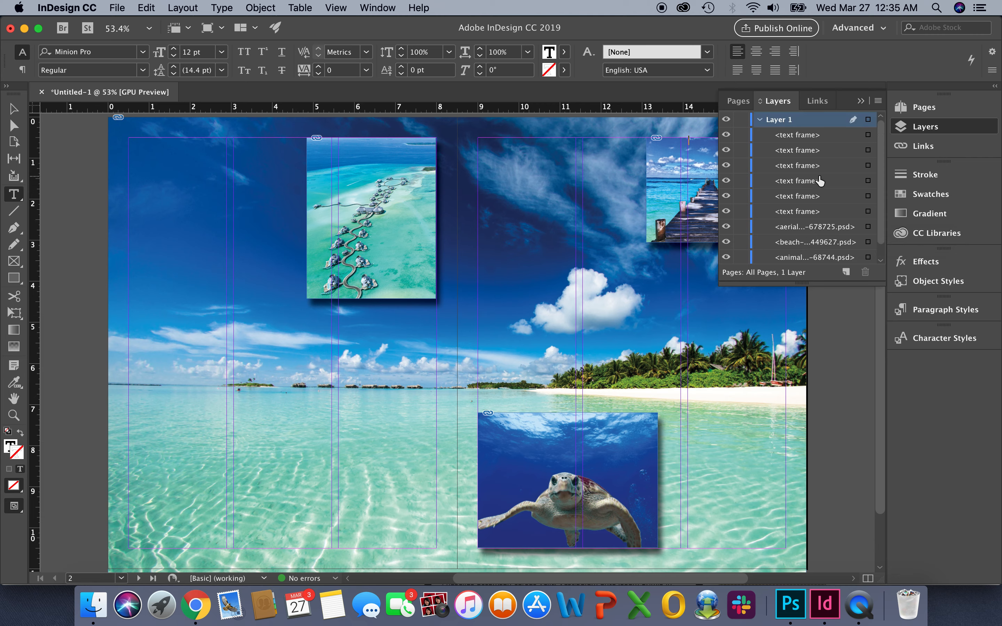
{"action": "left_click", "coordinate": [760, 120]}
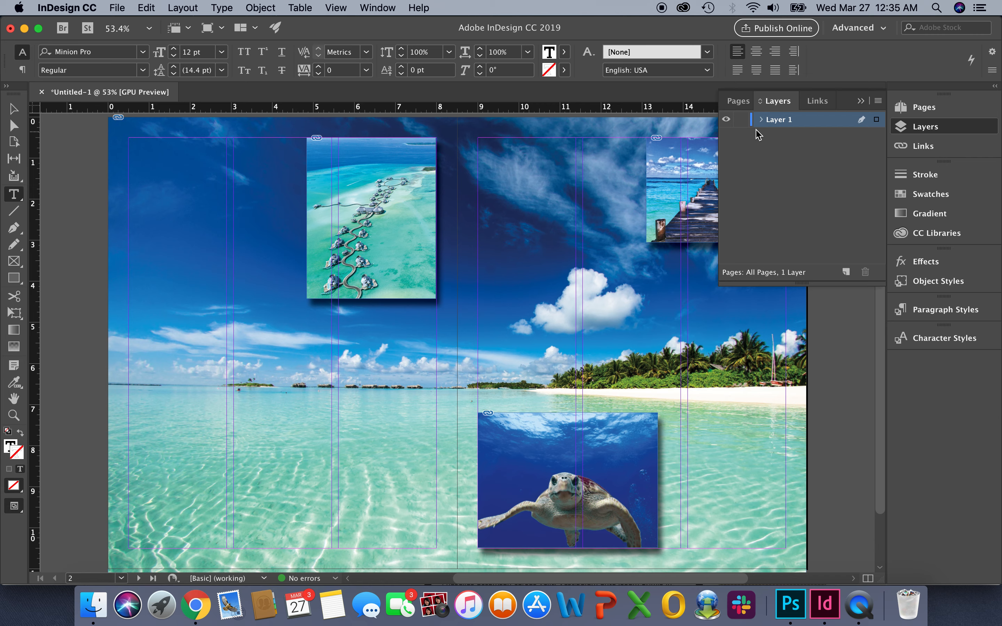
{"action": "left_click", "coordinate": [761, 120]}
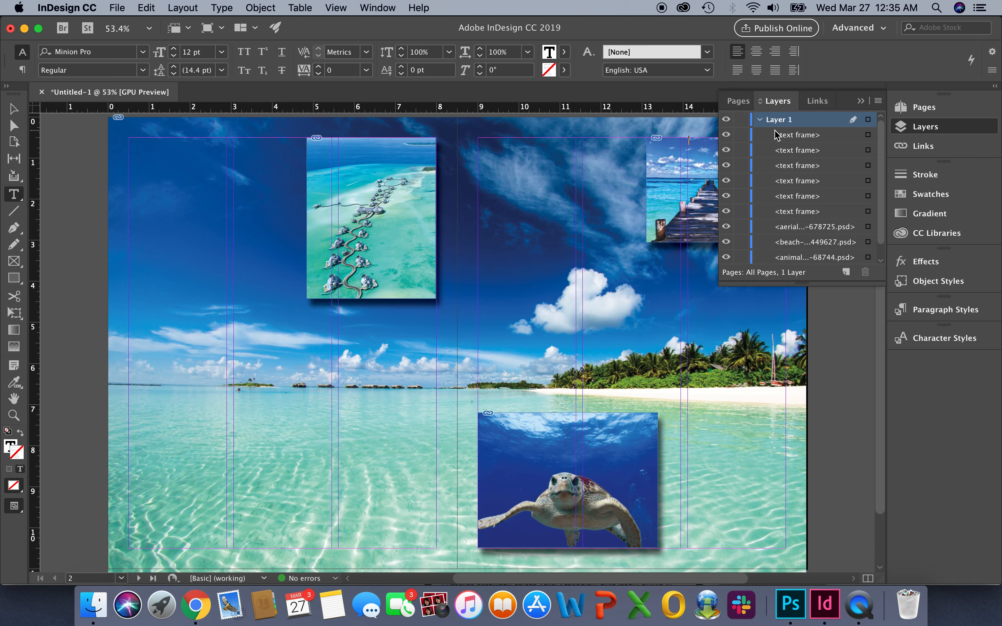
{"action": "left_click", "coordinate": [761, 121]}
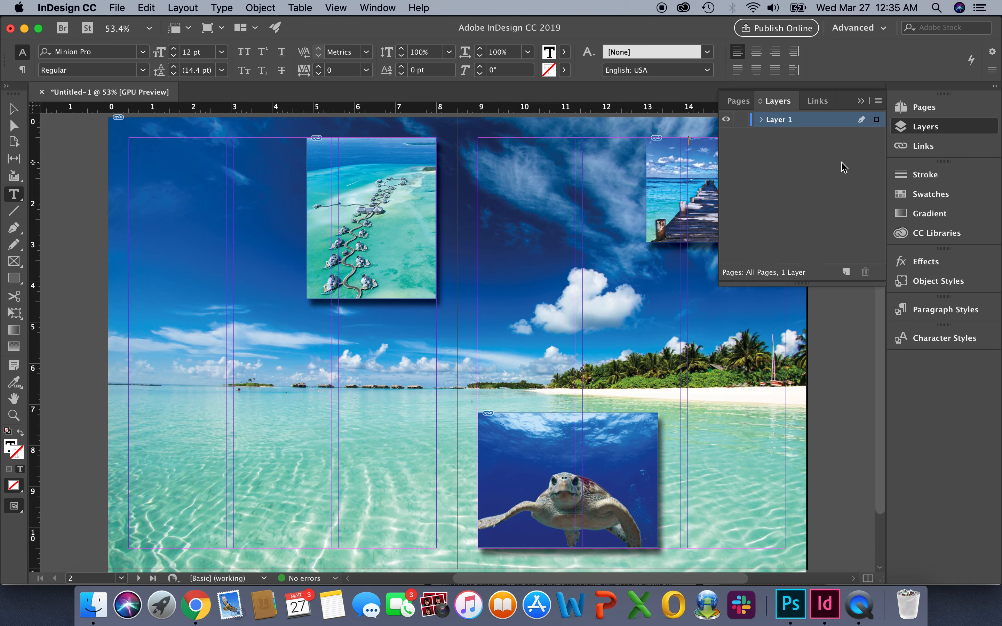
{"action": "left_click", "coordinate": [861, 101]}
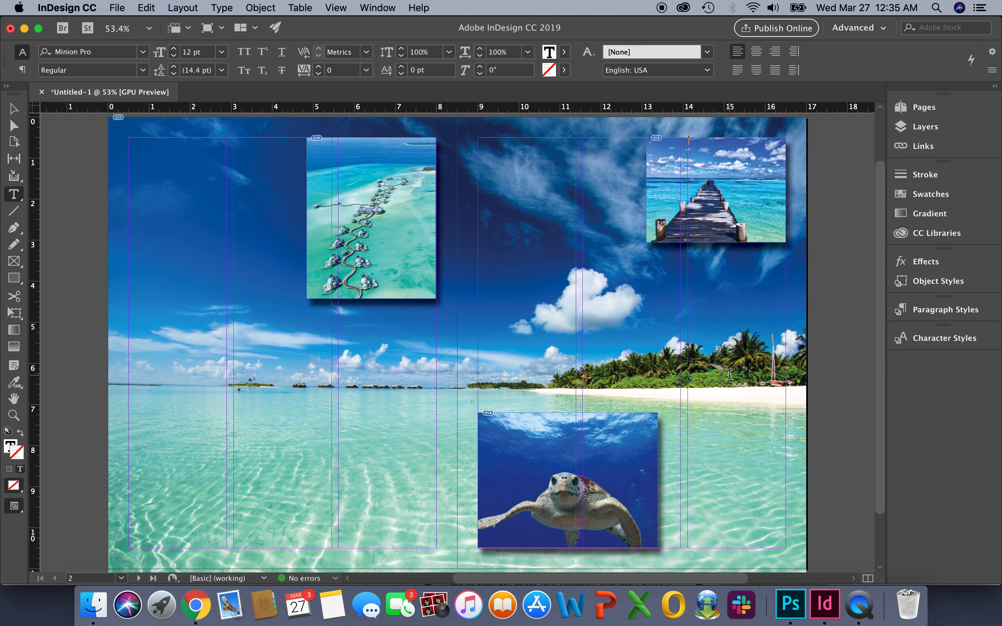
- Switch to the Blind Text Generator in Chrome and copy all of its 1200-word, 12-paragraph Lorem ipsum text
{"action": "left_click", "coordinate": [195, 609]}
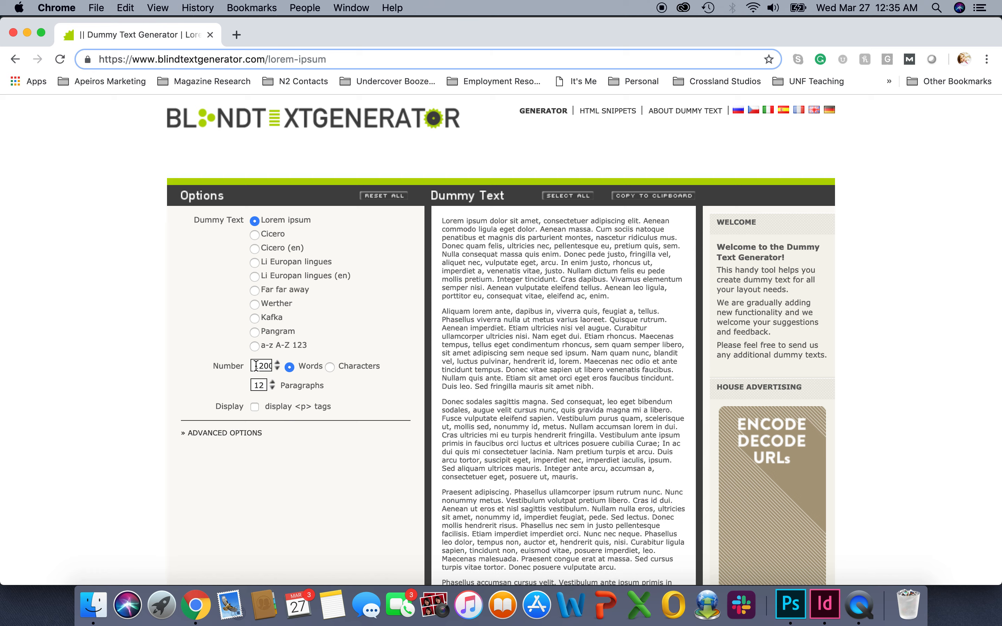
{"action": "type", "text": "0"}
{"action": "scroll", "coordinate": [593, 465], "scroll_direction": "down", "scroll_amount": 4}
{"action": "scroll", "coordinate": [593, 465], "scroll_direction": "down", "scroll_amount": 20}
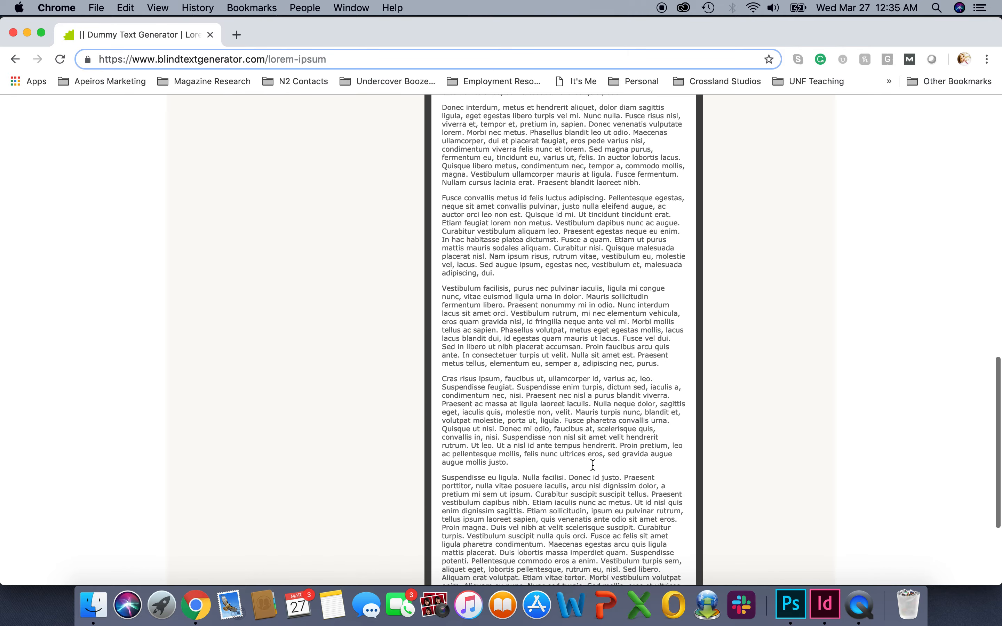
{"action": "scroll", "coordinate": [592, 466], "scroll_direction": "up", "scroll_amount": 20}
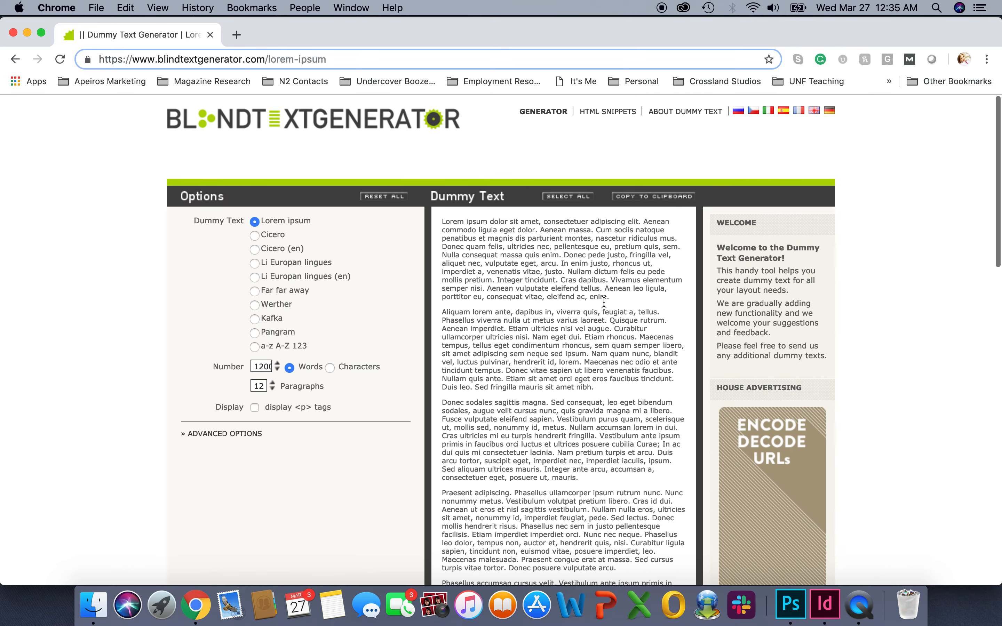
{"action": "left_click", "coordinate": [567, 196]}
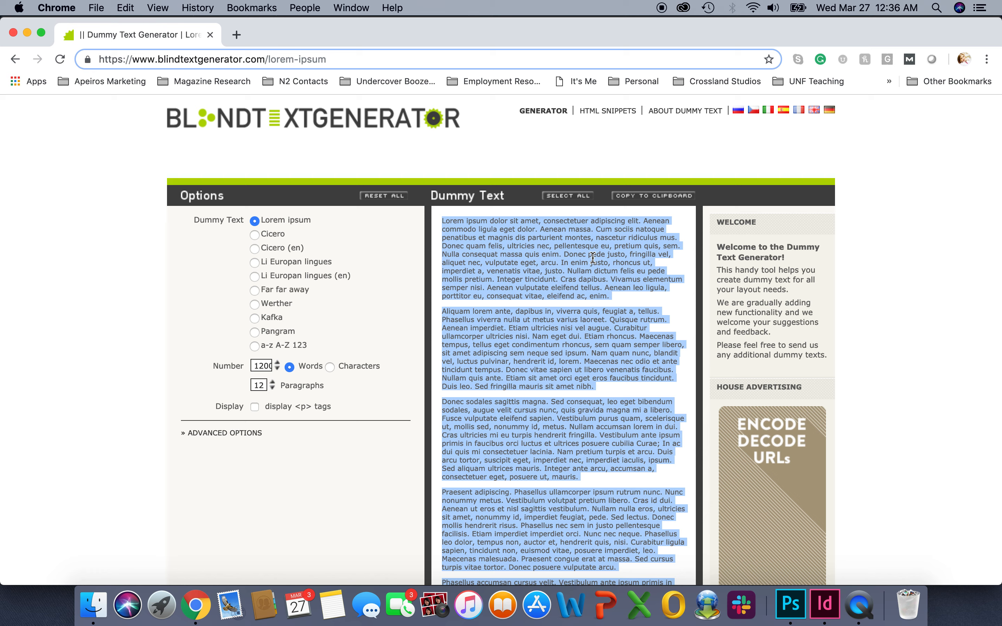
{"action": "key", "text": "super+c"}
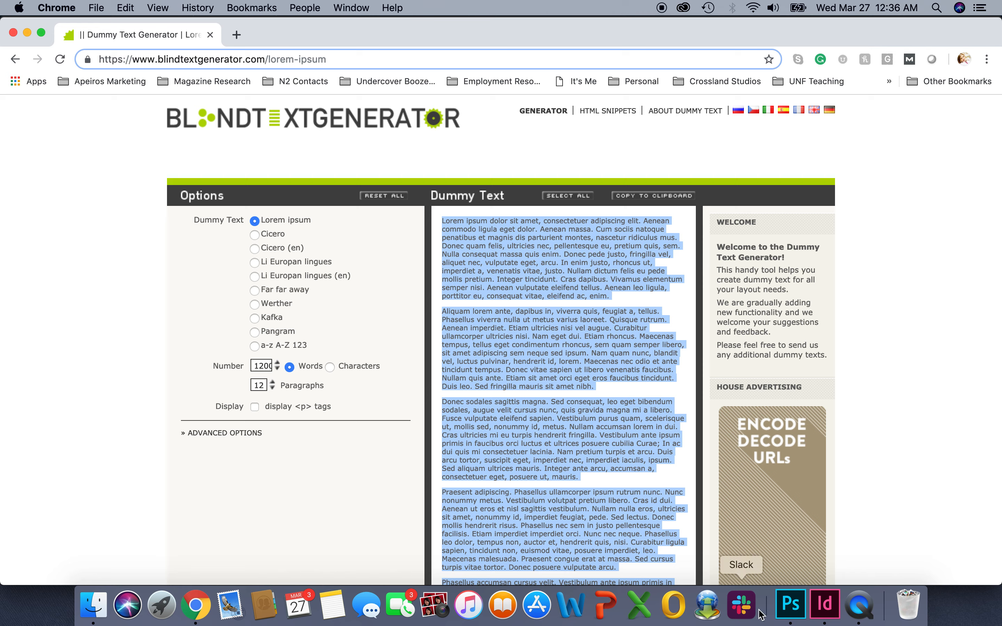
- Return to InDesign and paste the copied dummy text into the text frame in the left page's first column
{"action": "left_click", "coordinate": [825, 608]}
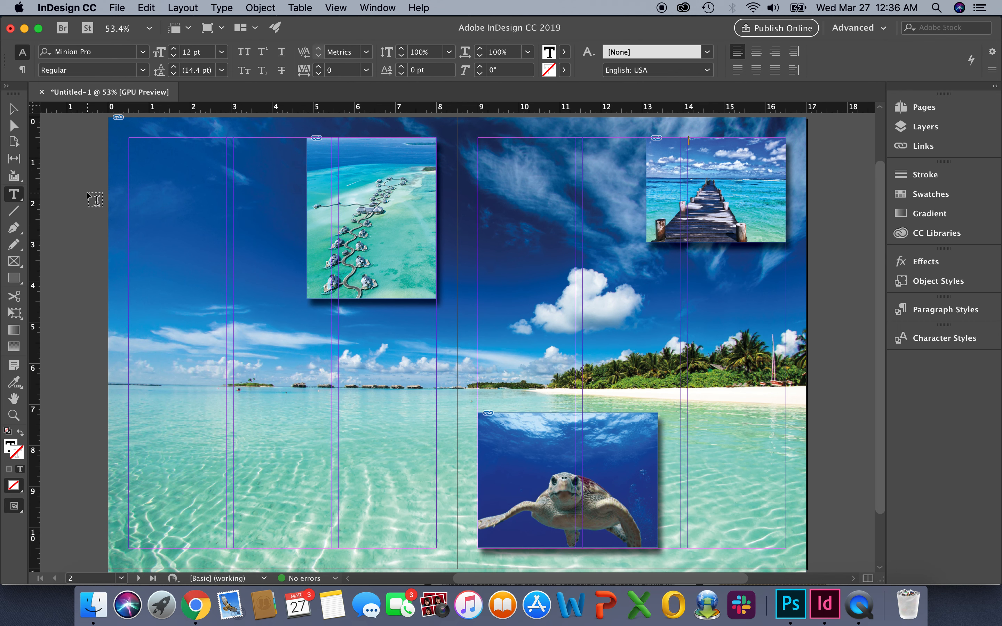
{"action": "left_click", "coordinate": [130, 145]}
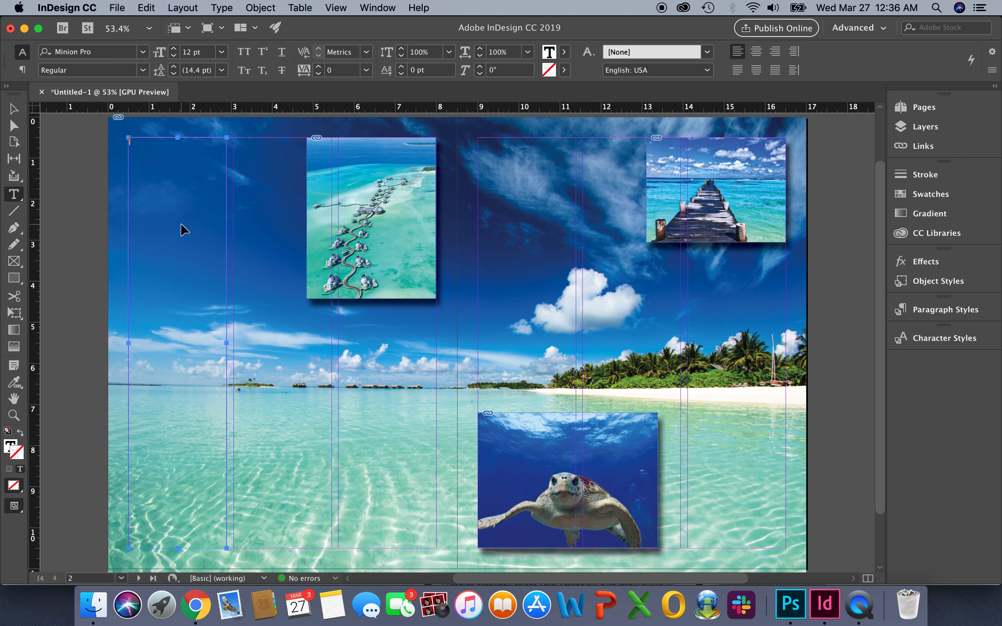
{"action": "key", "text": "super+v"}
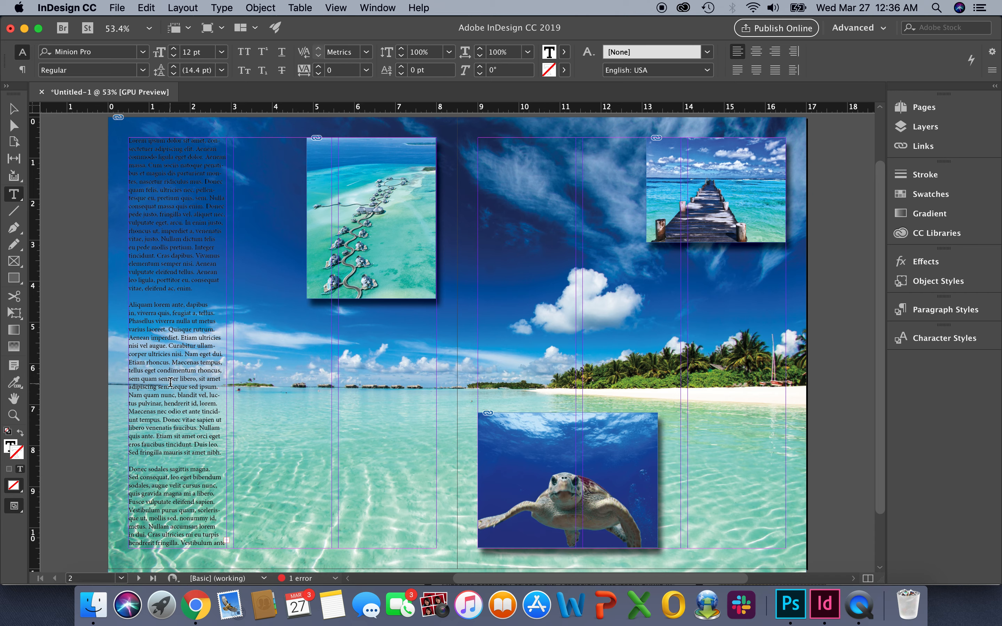
- Thread the overset text from the first column's frame into the second and third column frames of the left page
{"action": "left_click", "coordinate": [14, 109]}
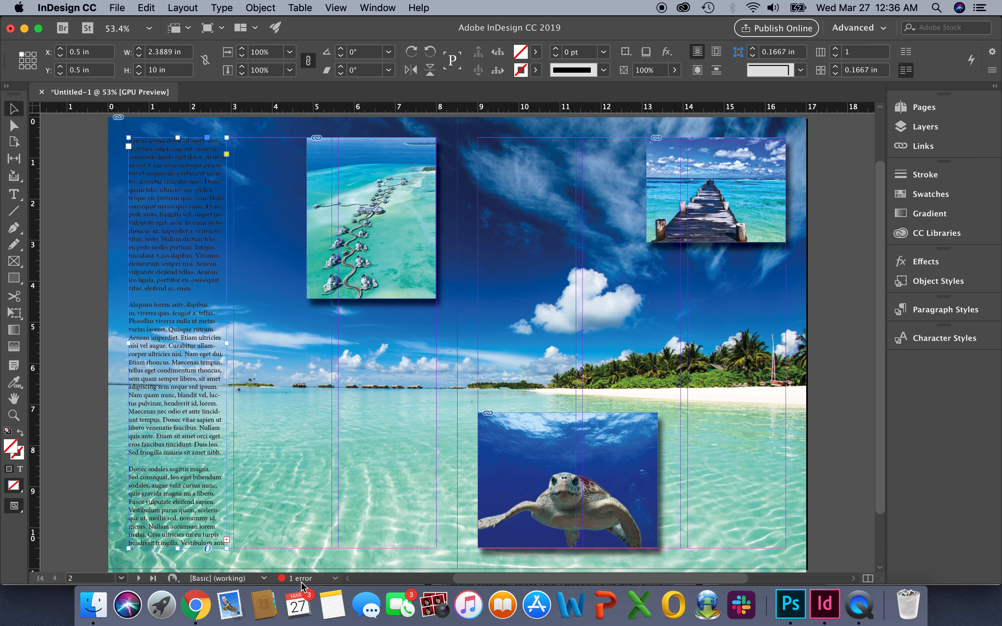
{"action": "left_click", "coordinate": [377, 8]}
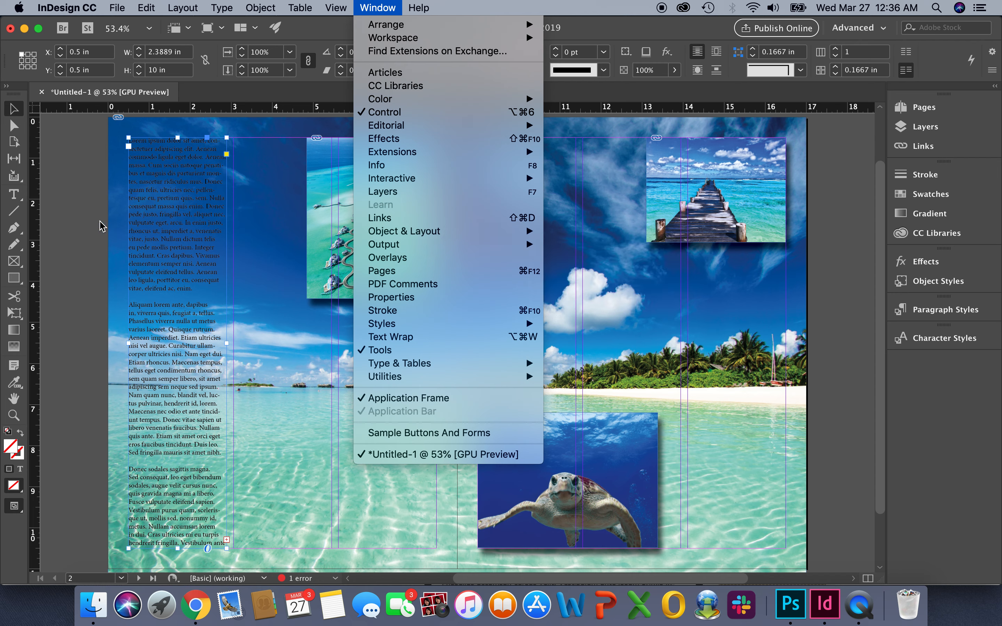
{"action": "left_click", "coordinate": [87, 222]}
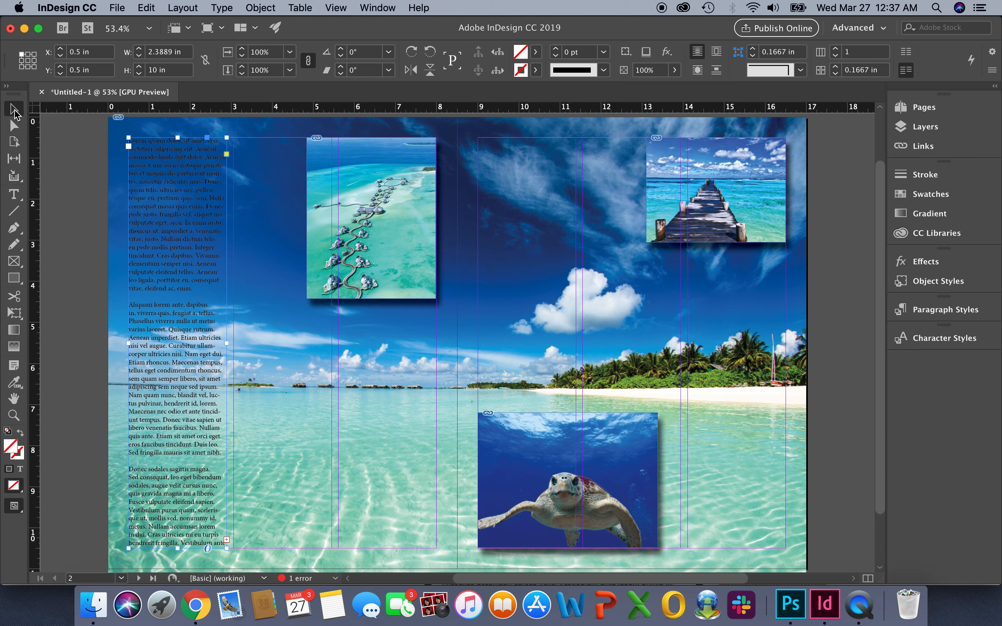
{"action": "left_click", "coordinate": [226, 540]}
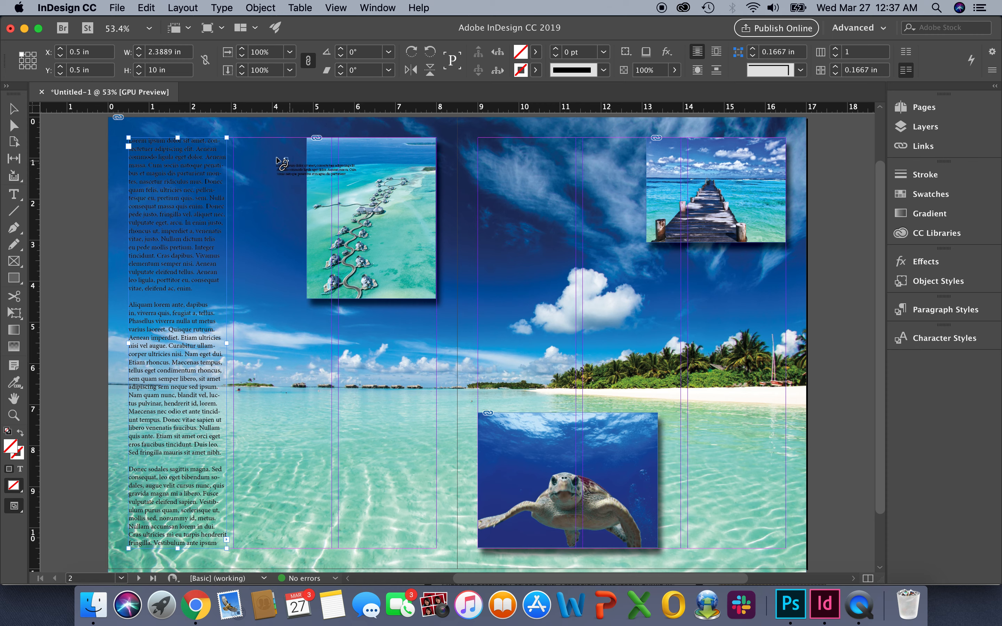
{"action": "left_click", "coordinate": [242, 149]}
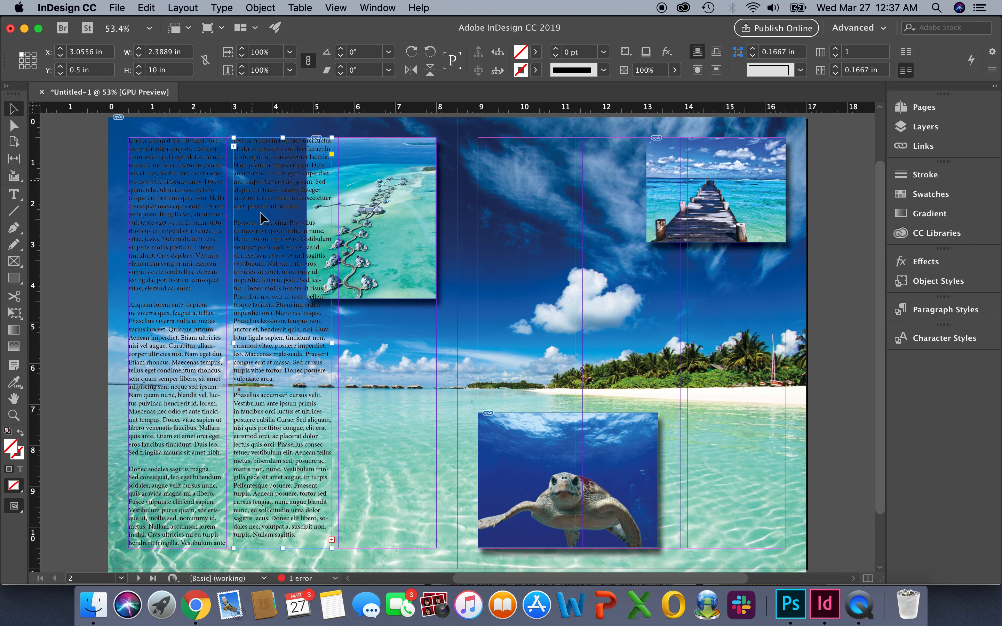
{"action": "left_click", "coordinate": [332, 539]}
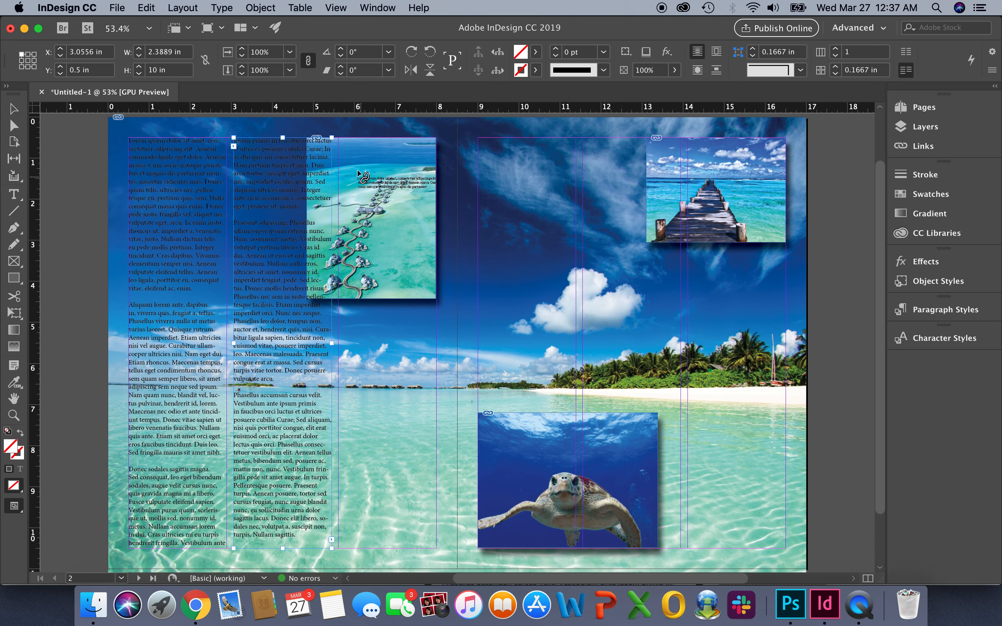
{"action": "left_click", "coordinate": [354, 155]}
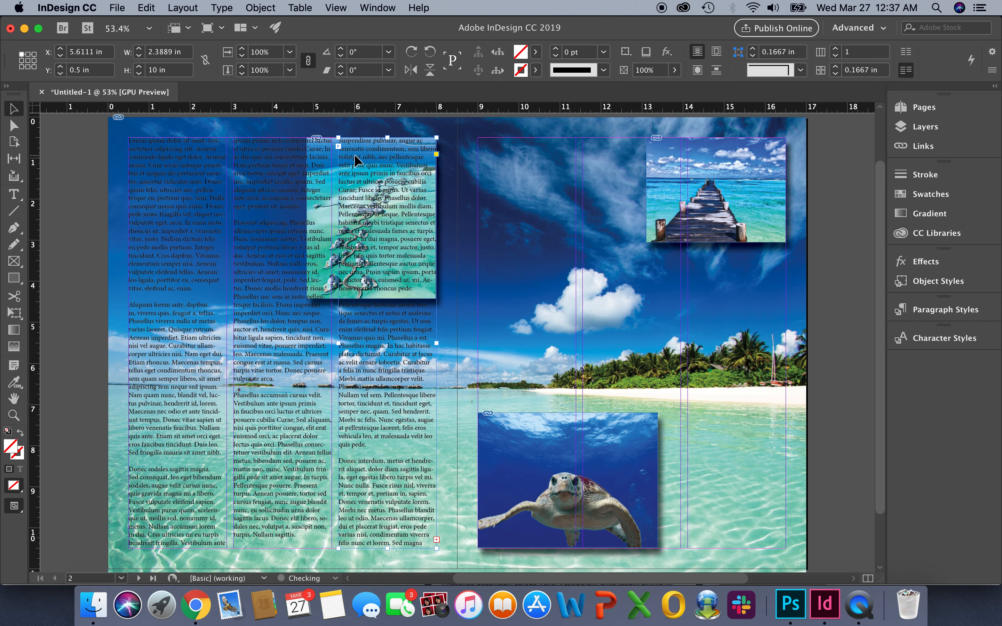
- Continue threading the overset text from the left page's third column through all three column frames of the right page
{"action": "left_click", "coordinate": [436, 538]}
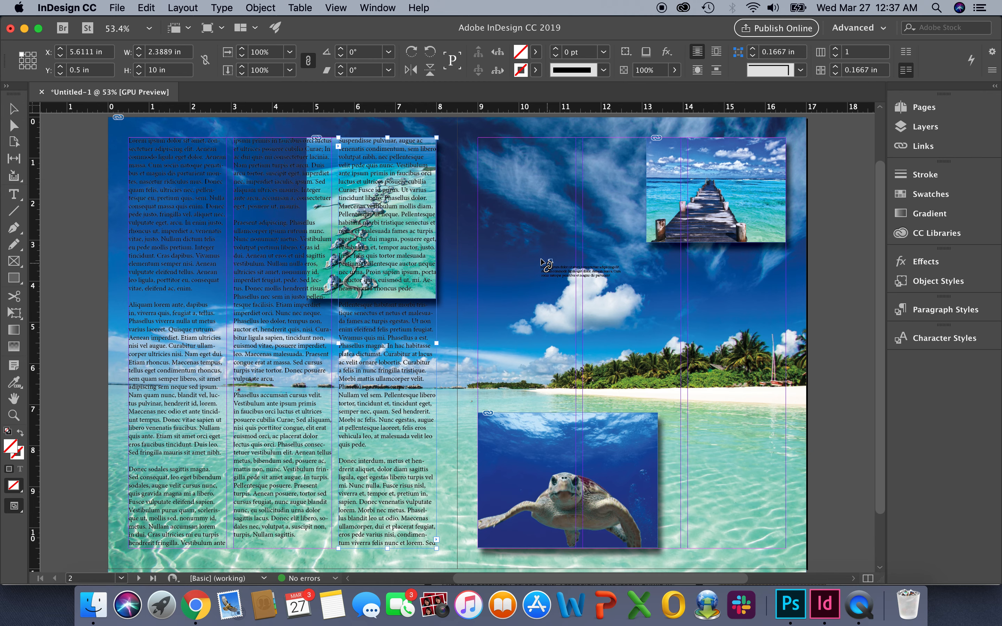
{"action": "left_click", "coordinate": [484, 141]}
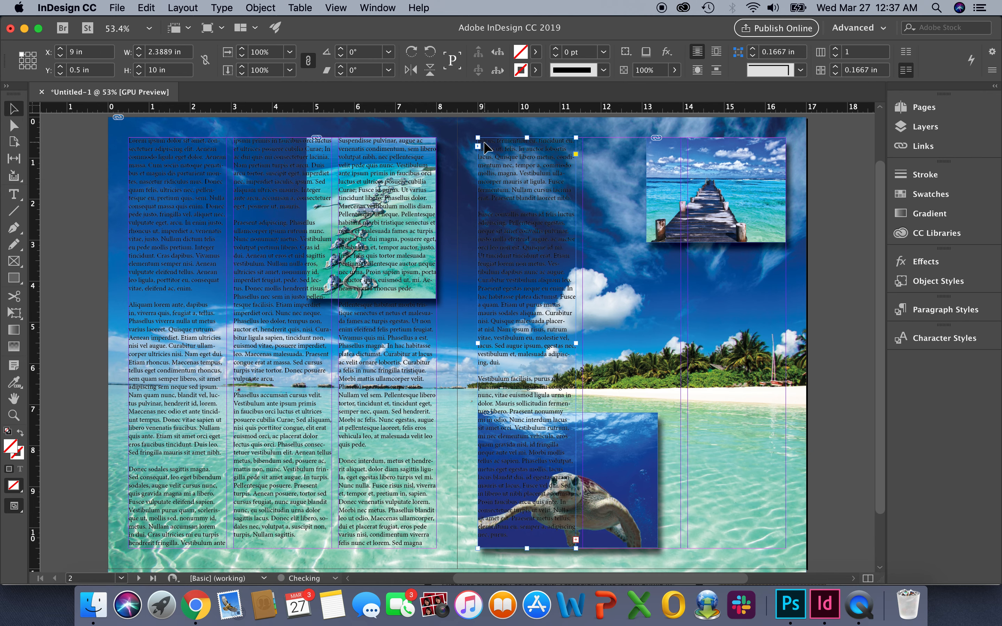
{"action": "left_click", "coordinate": [576, 540]}
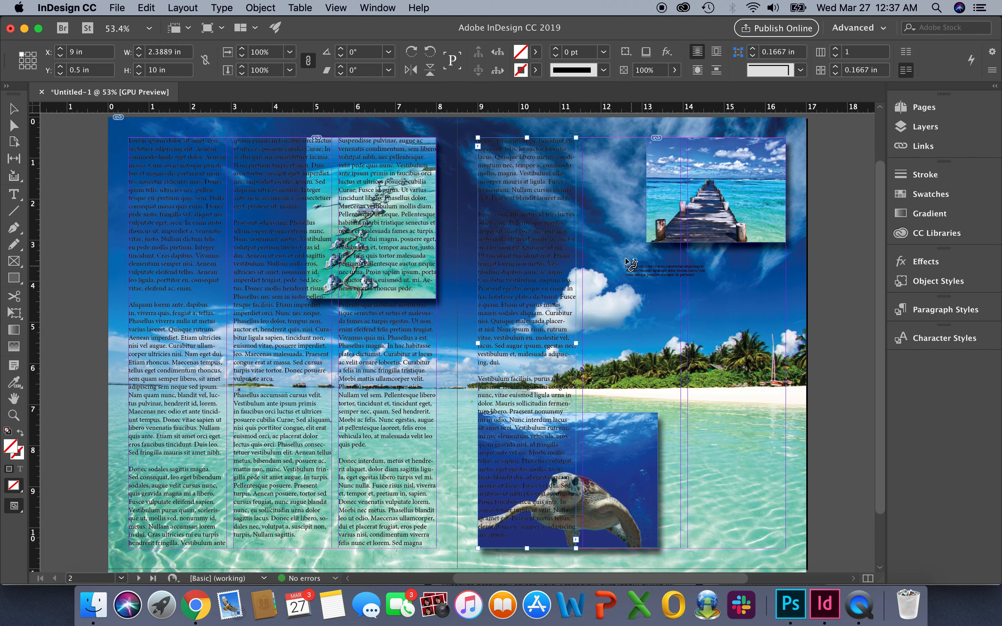
{"action": "left_click", "coordinate": [593, 147]}
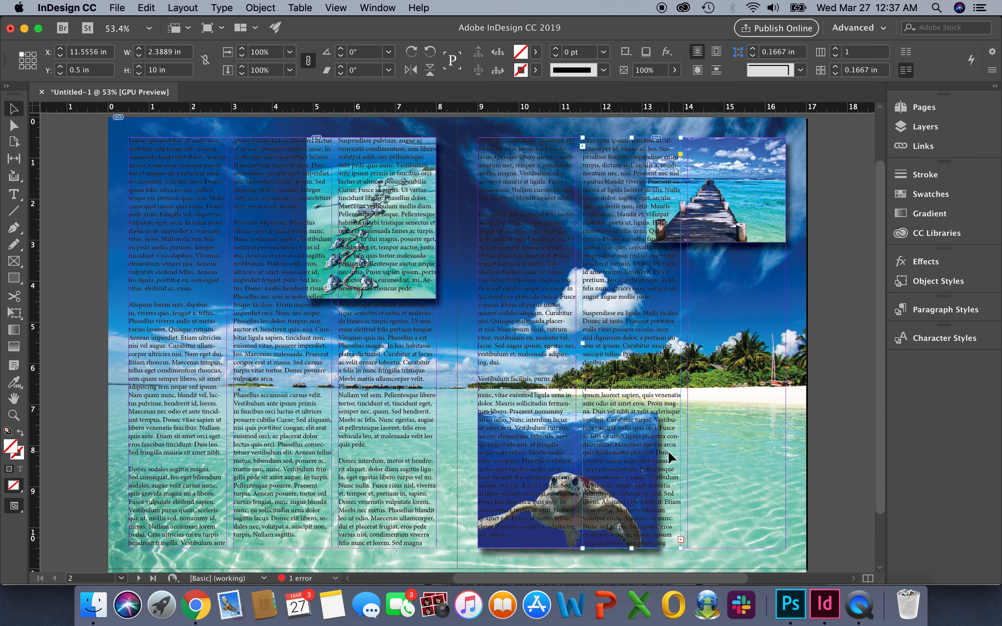
{"action": "left_click", "coordinate": [681, 541]}
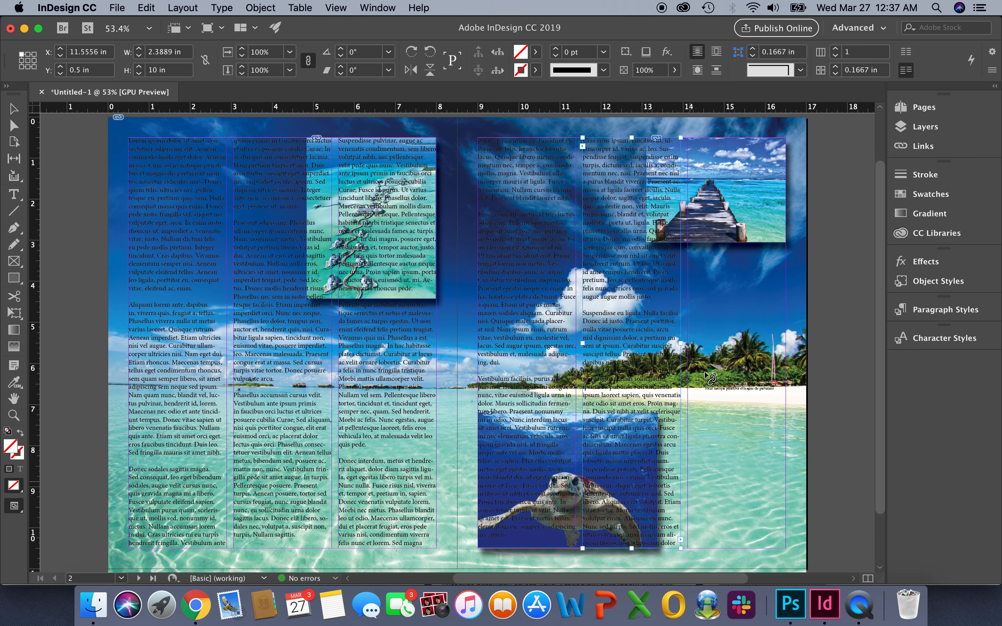
{"action": "left_click", "coordinate": [698, 154]}
{"action": "left_click", "coordinate": [699, 153]}
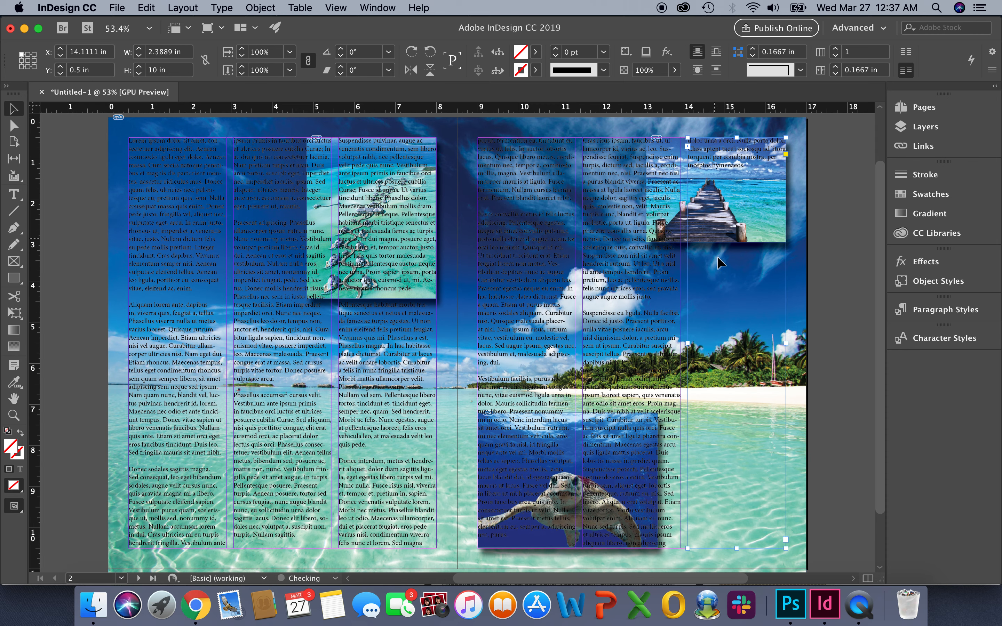